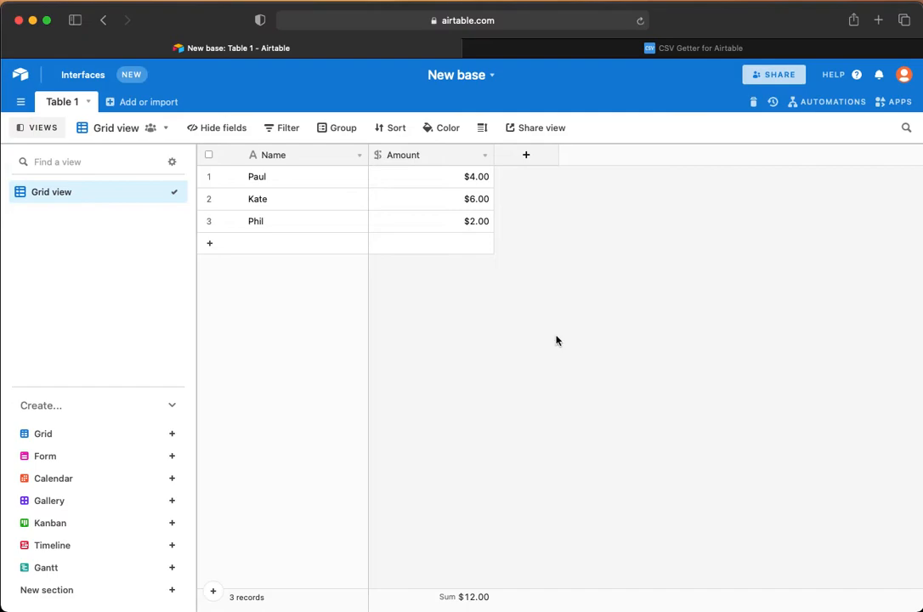
Step: Compare Table 1's Paul, Kate and Phil amounts against the CSV Getter form, finishing on CSV Getter
{"action": "left_click", "coordinate": [618, 51]}
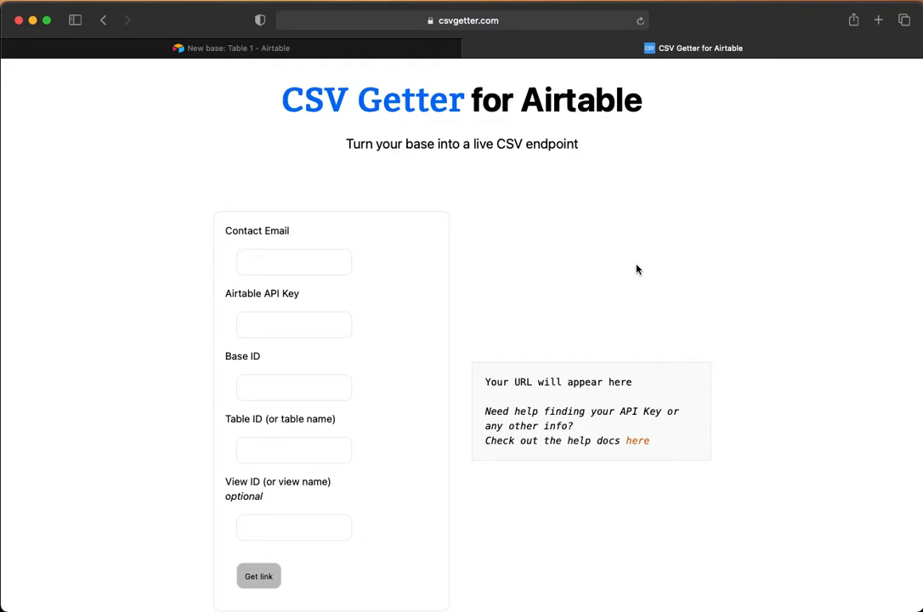
{"action": "left_click", "coordinate": [255, 51]}
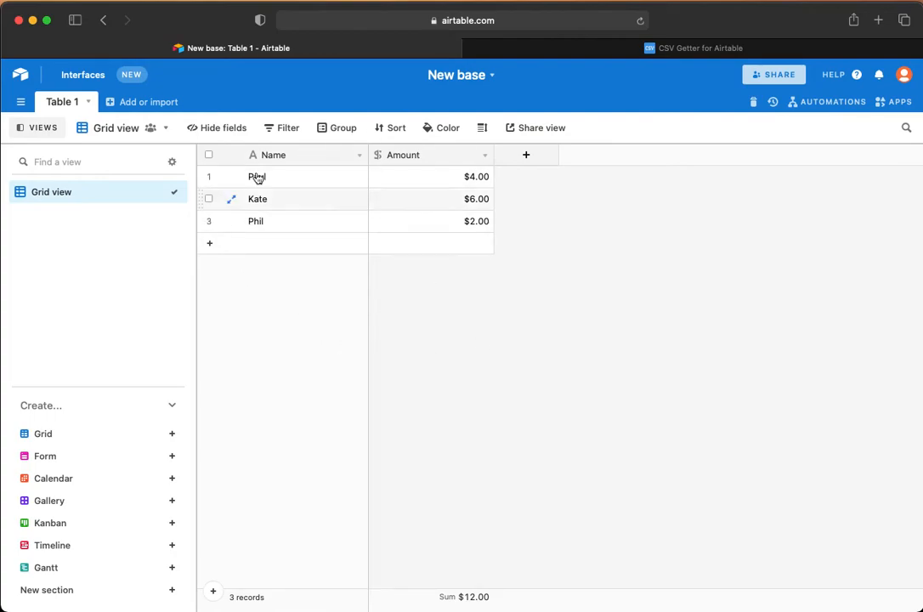
{"action": "left_click", "coordinate": [602, 49]}
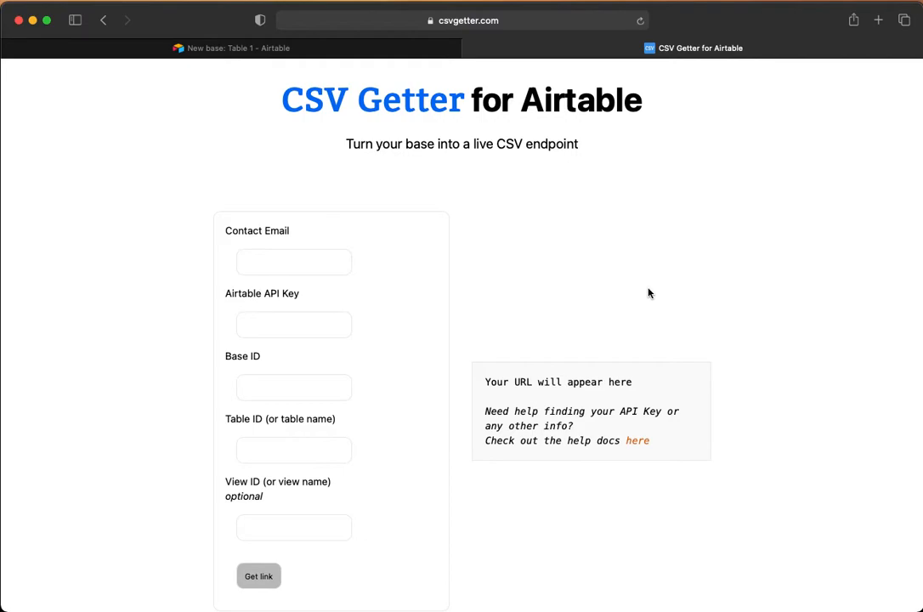
{"action": "left_click", "coordinate": [243, 47]}
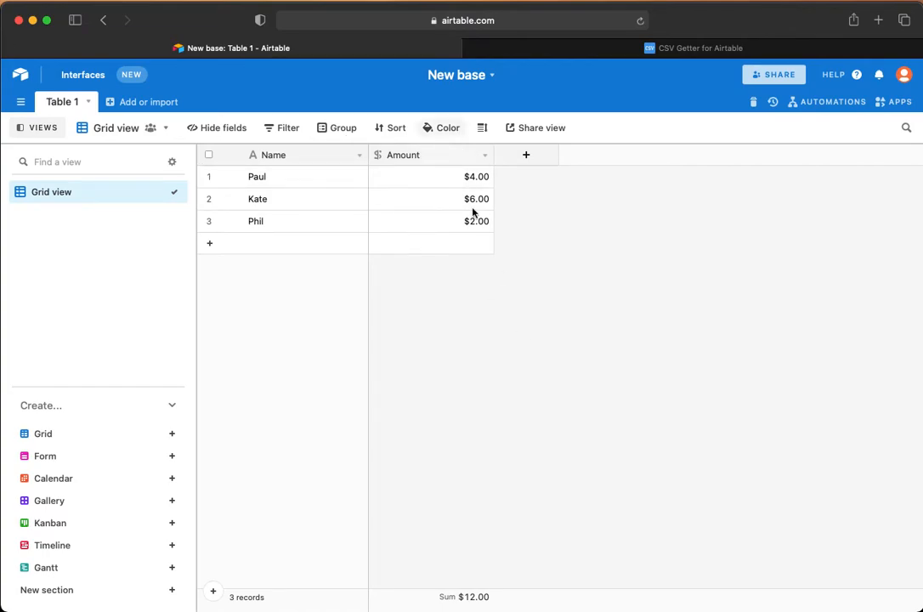
{"action": "left_click", "coordinate": [642, 53]}
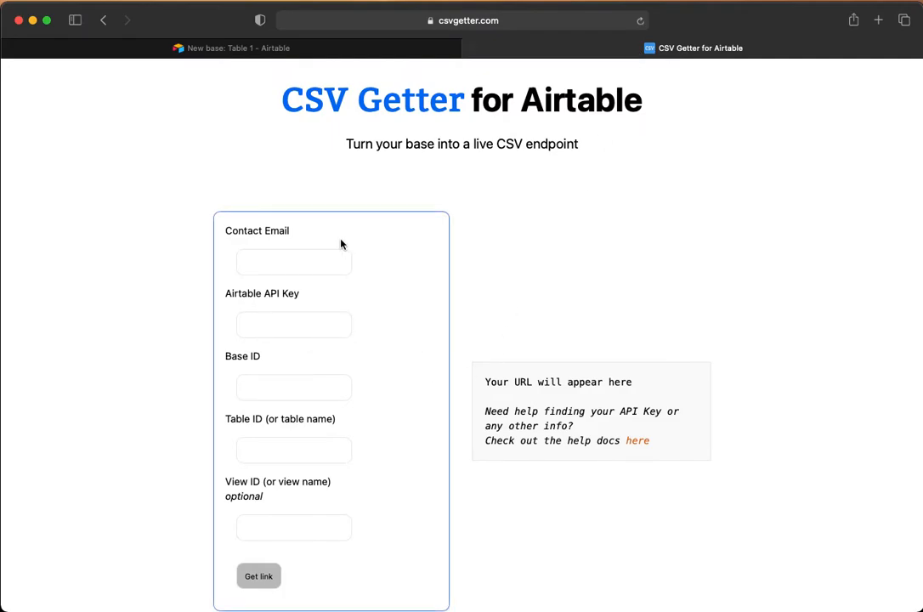
Step: Enter the user's e-mail address in CSV Getter's Contact Email field, then go back to Airtable
{"action": "scroll", "coordinate": [609, 308], "scroll_direction": "down", "scroll_amount": 1}
{"action": "left_click", "coordinate": [264, 215]}
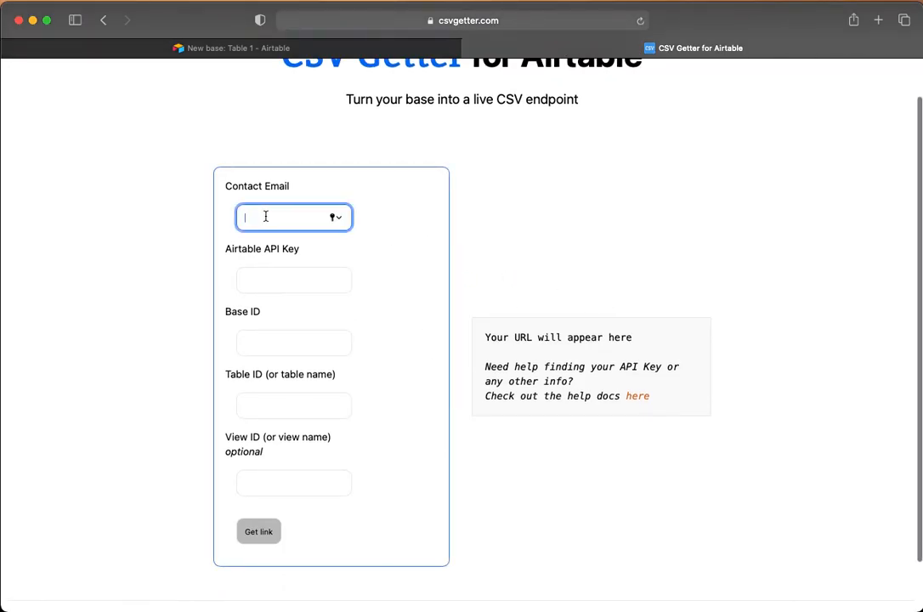
{"action": "left_click", "coordinate": [604, 223]}
{"action": "scroll", "coordinate": [605, 224], "scroll_direction": "up", "scroll_amount": 1}
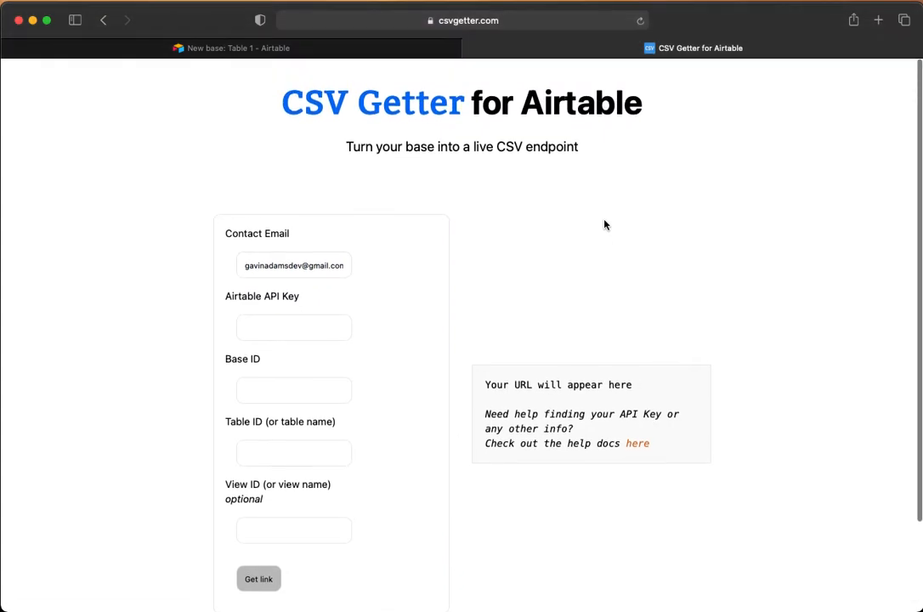
{"action": "left_click", "coordinate": [215, 50]}
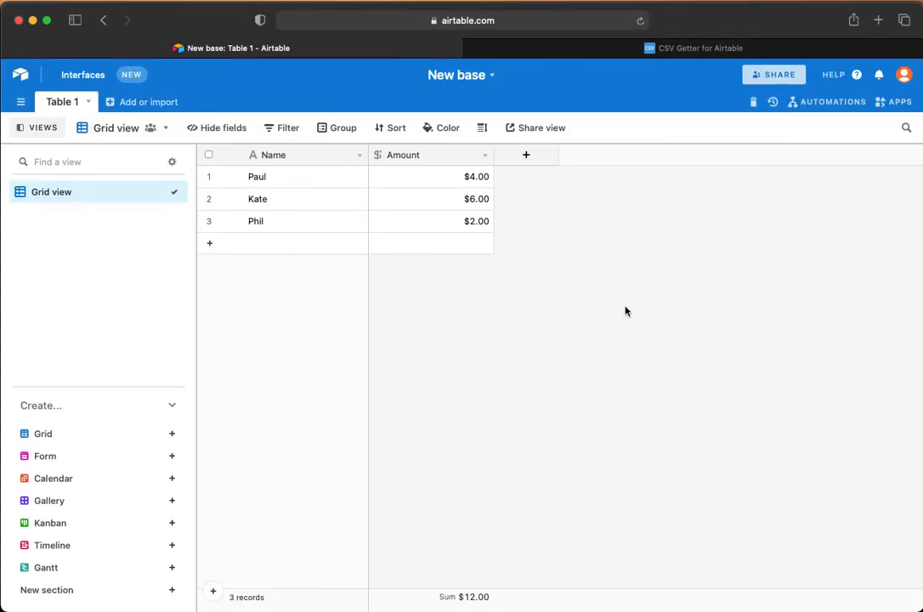
Step: Reveal and select the personal API key on Airtable's Account page from the profile avatar
{"action": "left_click", "coordinate": [904, 75]}
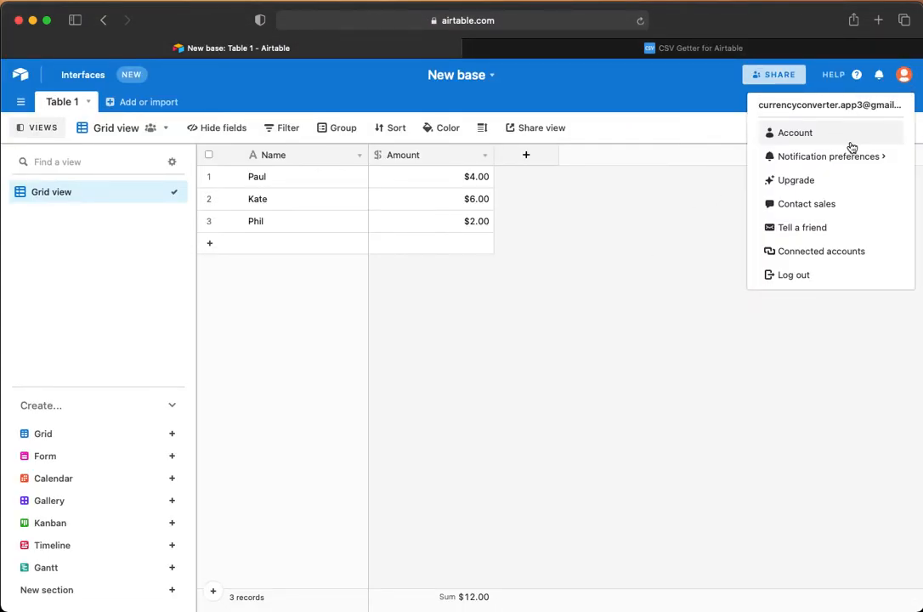
{"action": "left_click", "coordinate": [798, 136]}
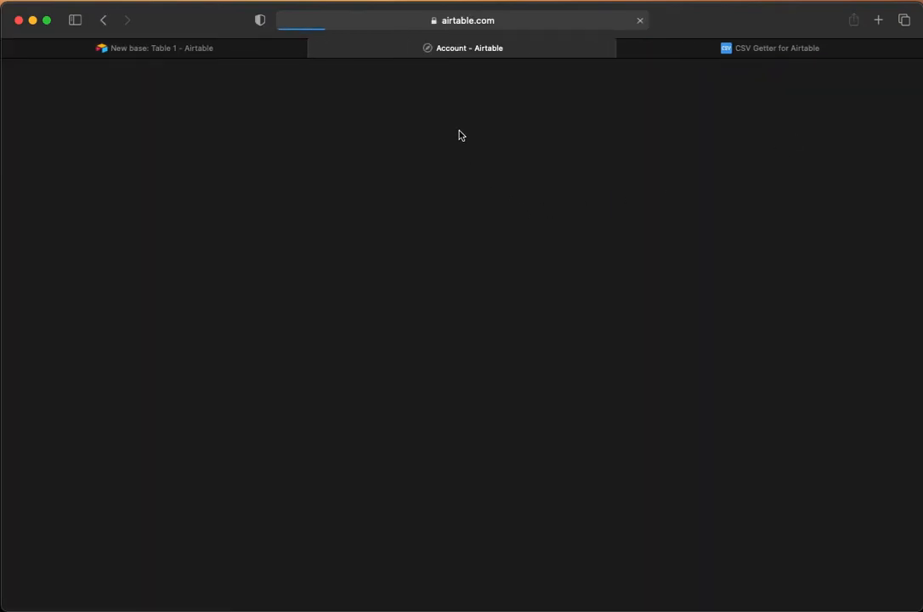
{"action": "scroll", "coordinate": [582, 346], "scroll_direction": "down", "scroll_amount": 5}
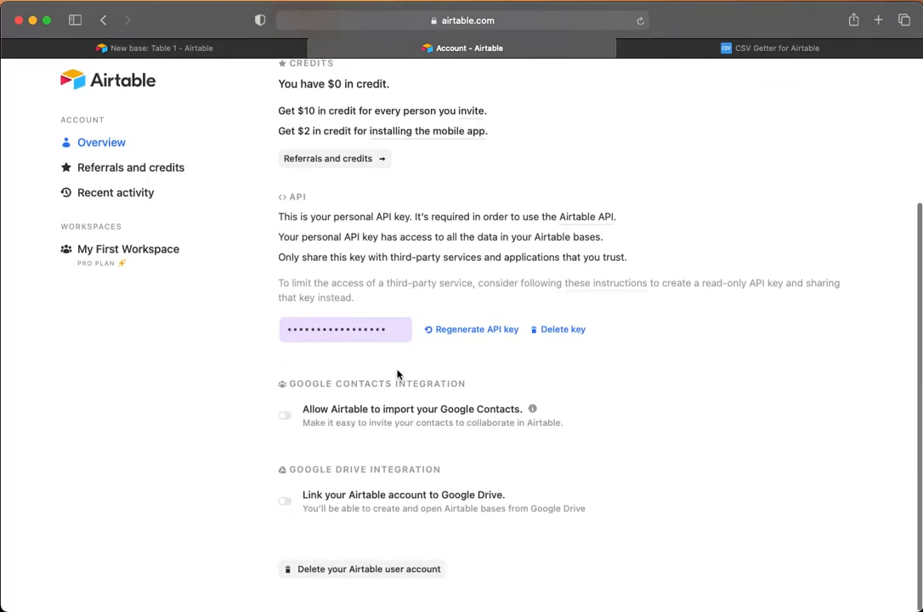
{"action": "left_click", "coordinate": [339, 337]}
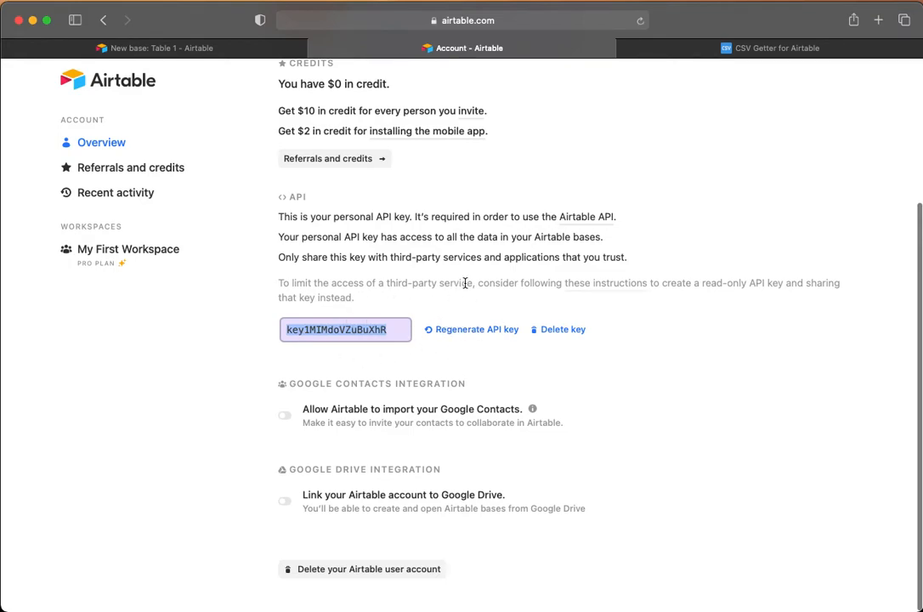
{"action": "left_click", "coordinate": [334, 332]}
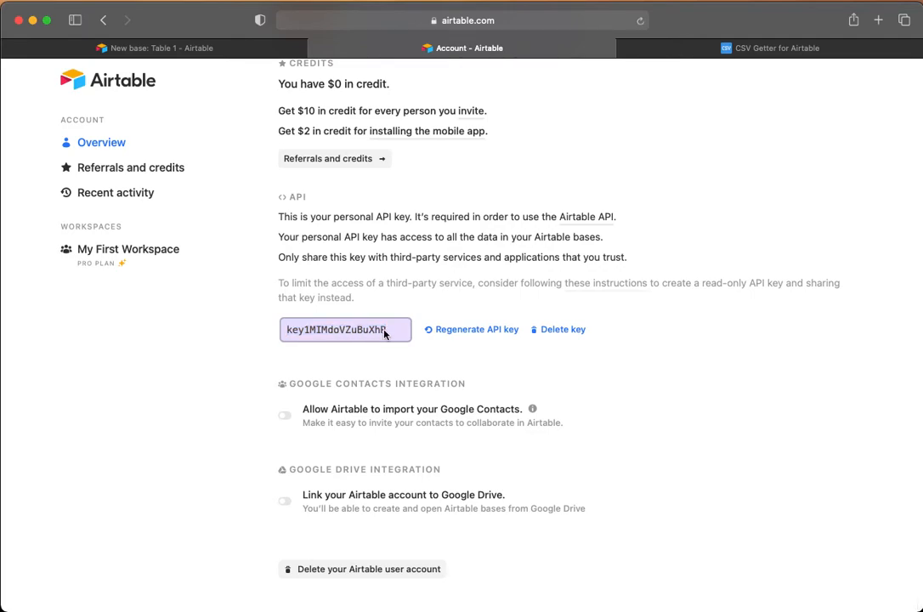
{"action": "left_click_drag", "start_coordinate": [383, 329], "coordinate": [281, 327]}
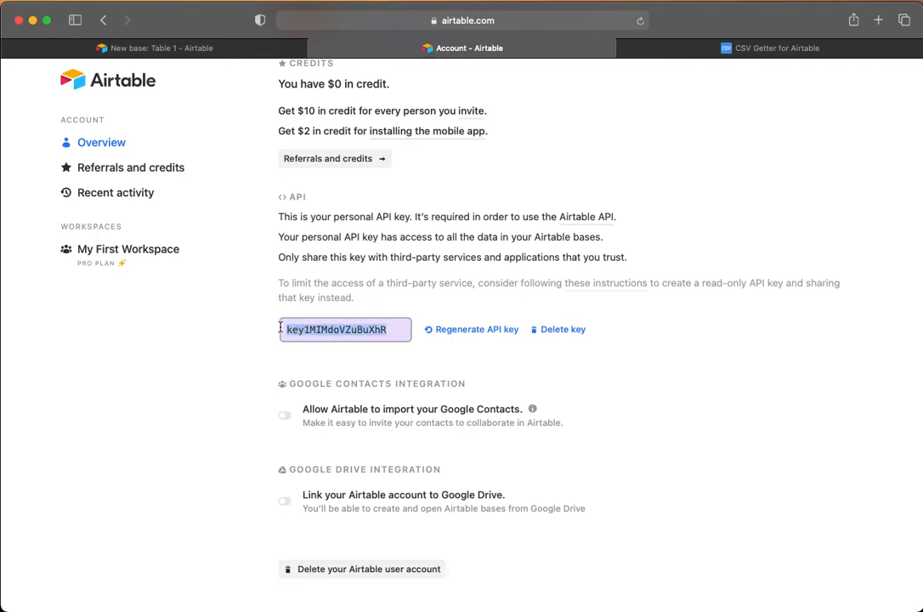
{"action": "left_click", "coordinate": [722, 48]}
Step: Paste the API key, then the base ID copied from the Airtable URL, into CSV Getter
{"action": "left_click", "coordinate": [294, 327]}
{"action": "key", "text": "super+v"}
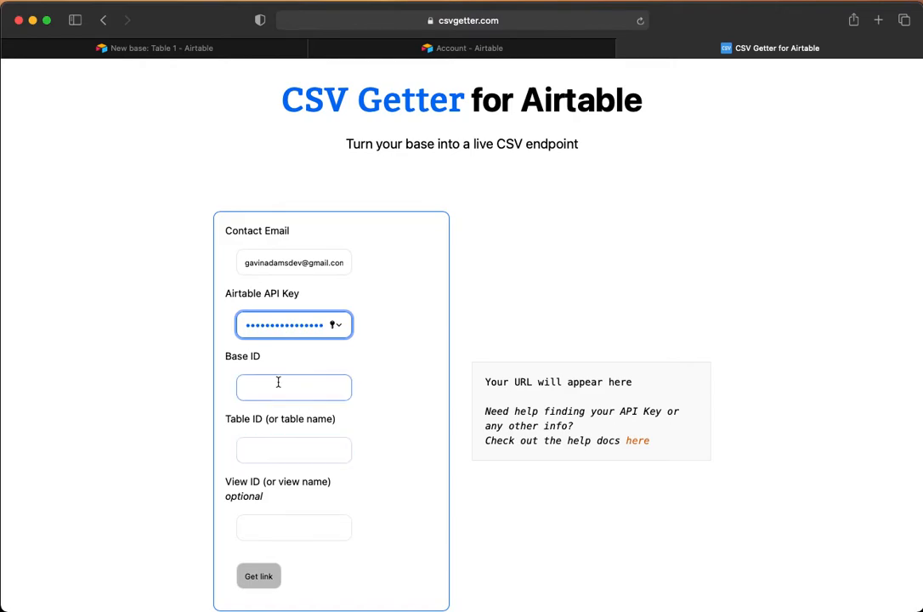
{"action": "left_click", "coordinate": [184, 46]}
{"action": "left_click", "coordinate": [362, 24]}
{"action": "left_click", "coordinate": [365, 21]}
{"action": "left_click_drag", "start_coordinate": [465, 20], "coordinate": [379, 23]}
{"action": "key", "text": "super+c"}
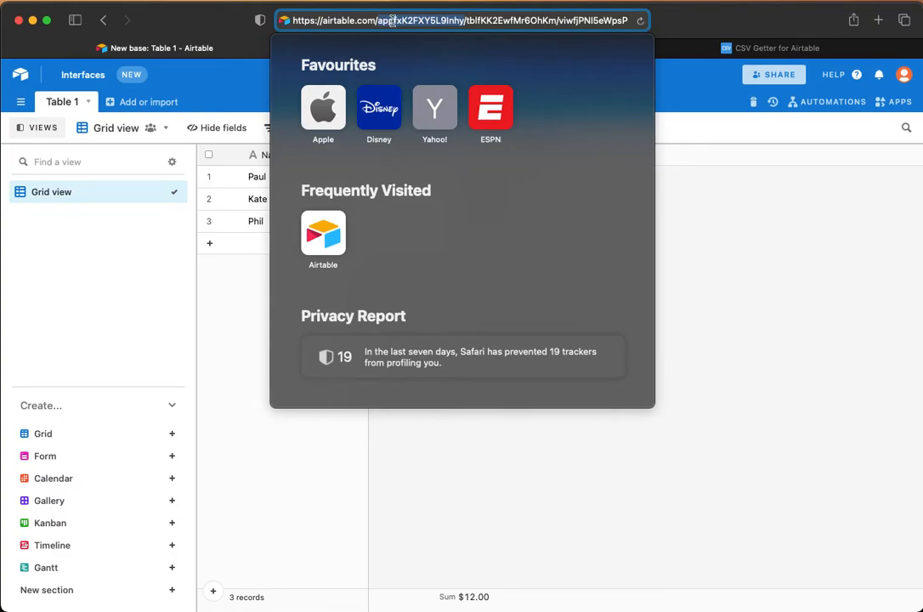
{"action": "left_click", "coordinate": [680, 47]}
{"action": "left_click", "coordinate": [259, 386]}
{"action": "key", "text": "super+v"}
Step: Copy the table ID from the Airtable address into the Table ID field
{"action": "left_click", "coordinate": [148, 46]}
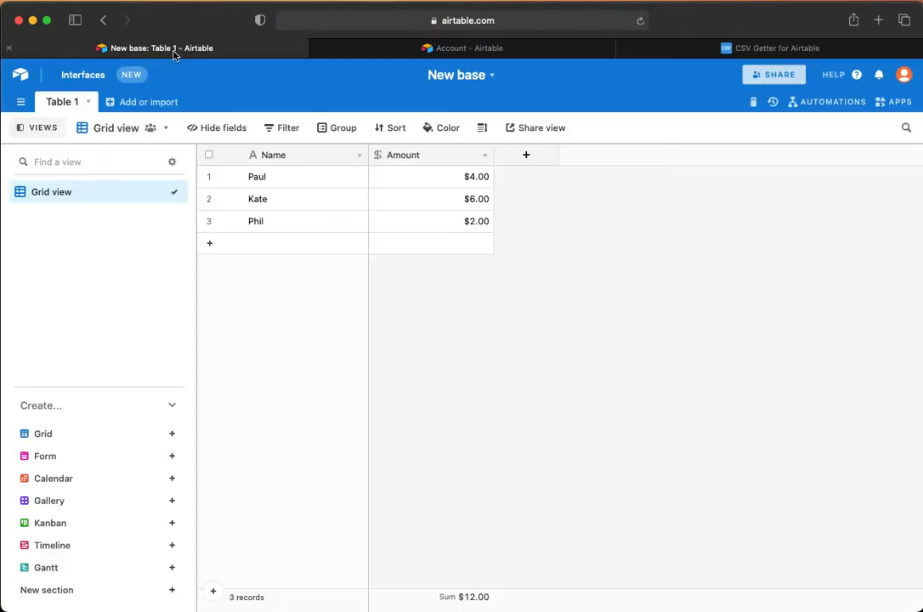
{"action": "left_click", "coordinate": [465, 22]}
{"action": "left_click", "coordinate": [473, 20]}
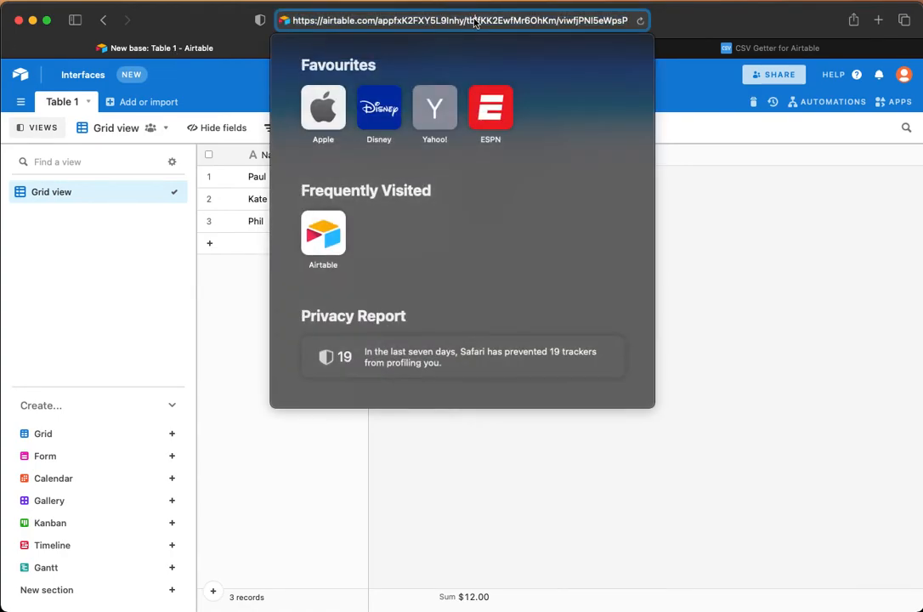
{"action": "left_click_drag", "start_coordinate": [558, 20], "coordinate": [466, 21]}
{"action": "key", "text": "super+c"}
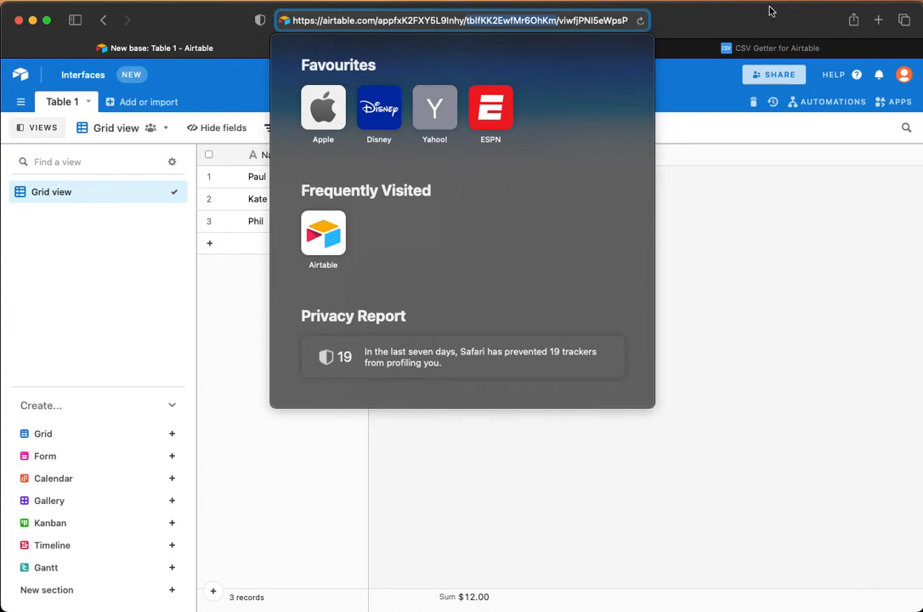
{"action": "left_click", "coordinate": [750, 47]}
{"action": "left_click", "coordinate": [290, 445]}
{"action": "key", "text": "super+v"}
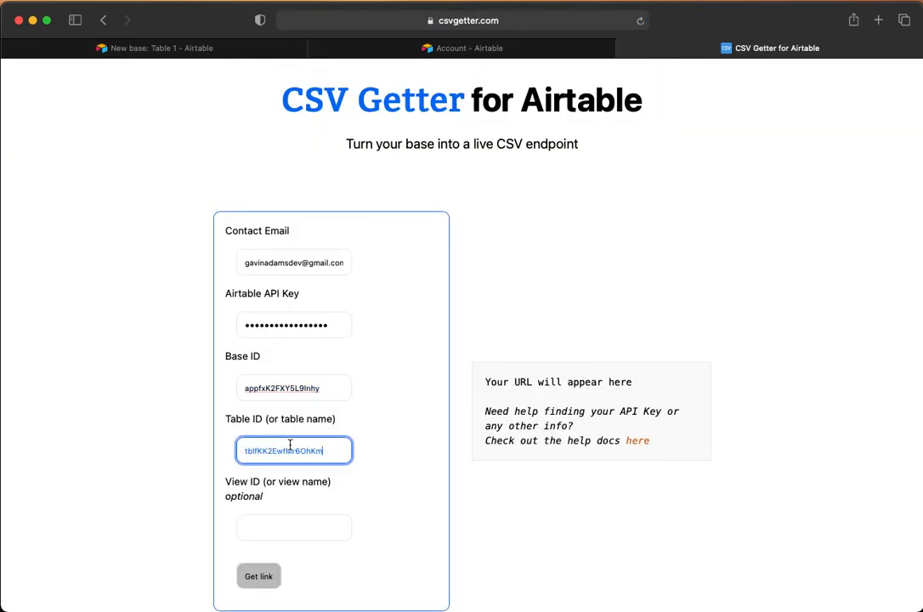
Step: Copy the view ID from the end of the Airtable address into the View ID field
{"action": "left_click", "coordinate": [208, 48]}
{"action": "left_click", "coordinate": [470, 24]}
{"action": "left_click", "coordinate": [557, 20]}
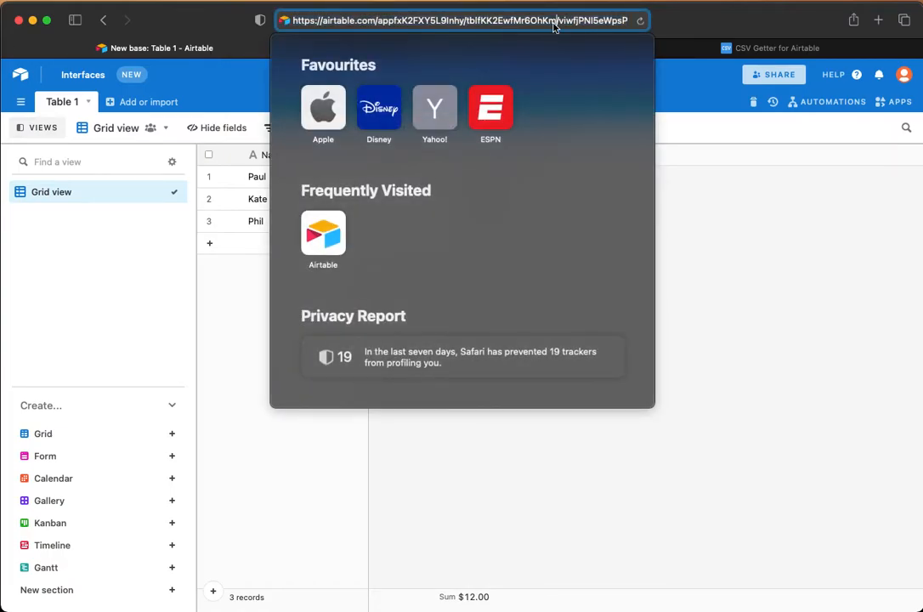
{"action": "left_click_drag", "start_coordinate": [629, 20], "coordinate": [583, 27]}
{"action": "key", "text": "super+c"}
{"action": "left_click", "coordinate": [558, 22]}
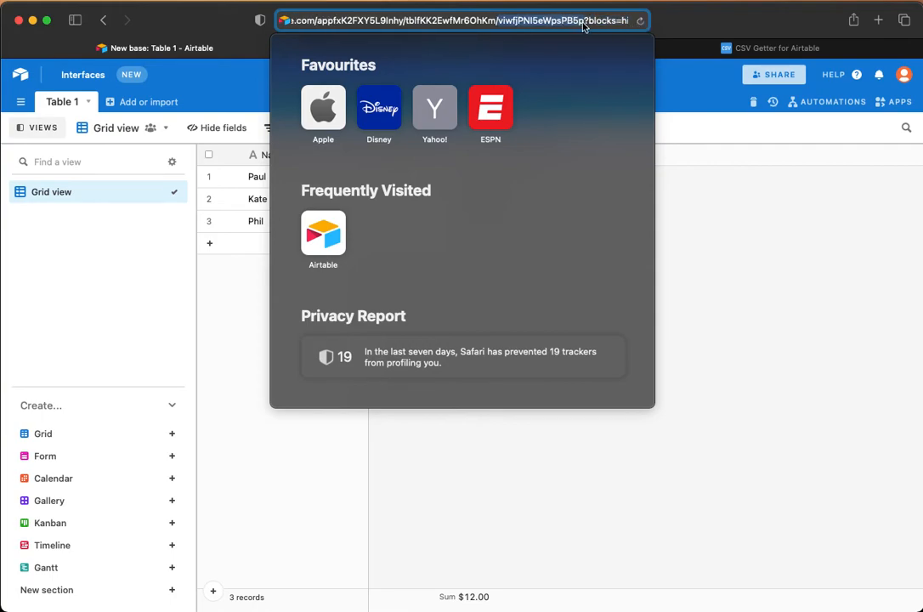
{"action": "left_click", "coordinate": [763, 457]}
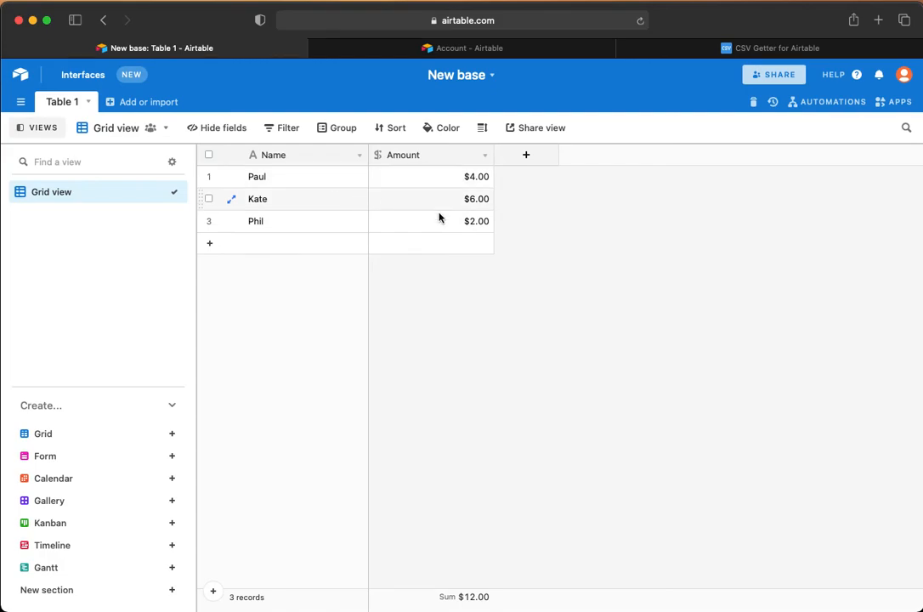
{"action": "left_click", "coordinate": [738, 48]}
{"action": "left_click", "coordinate": [289, 532]}
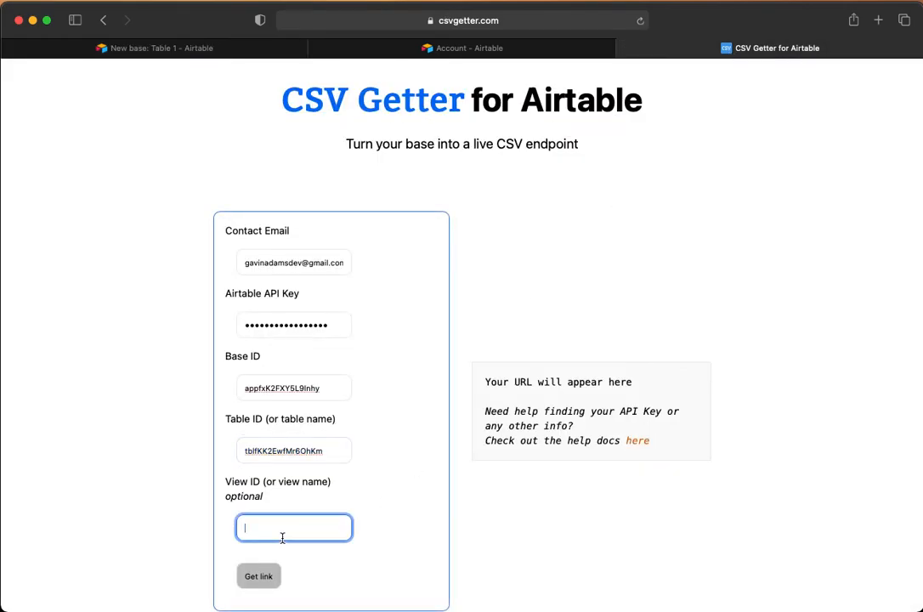
{"action": "key", "text": "super+v"}
{"action": "left_click", "coordinate": [604, 550]}
Step: Generate the live CSV link with Get link and select the resulting URL
{"action": "scroll", "coordinate": [604, 550], "scroll_direction": "down", "scroll_amount": 1}
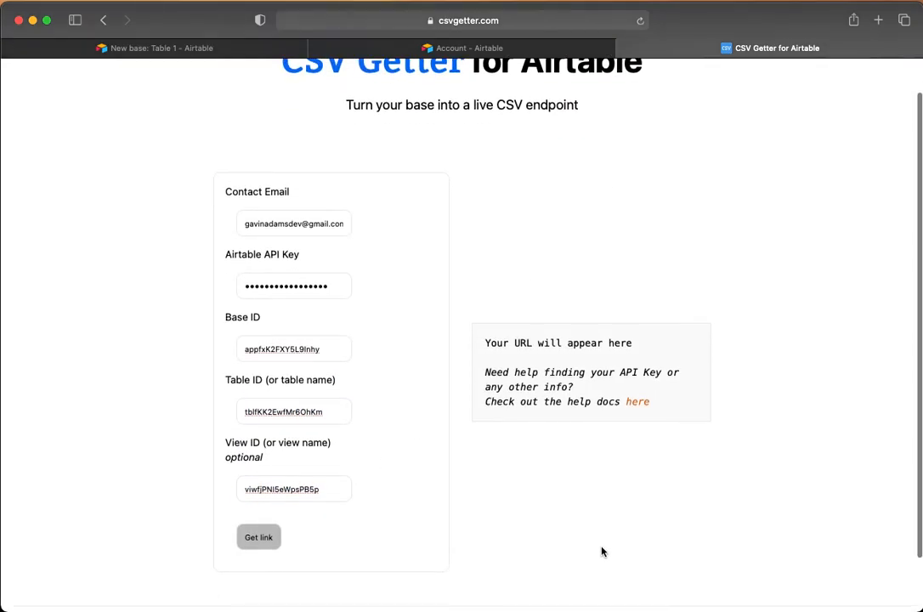
{"action": "left_click", "coordinate": [266, 538]}
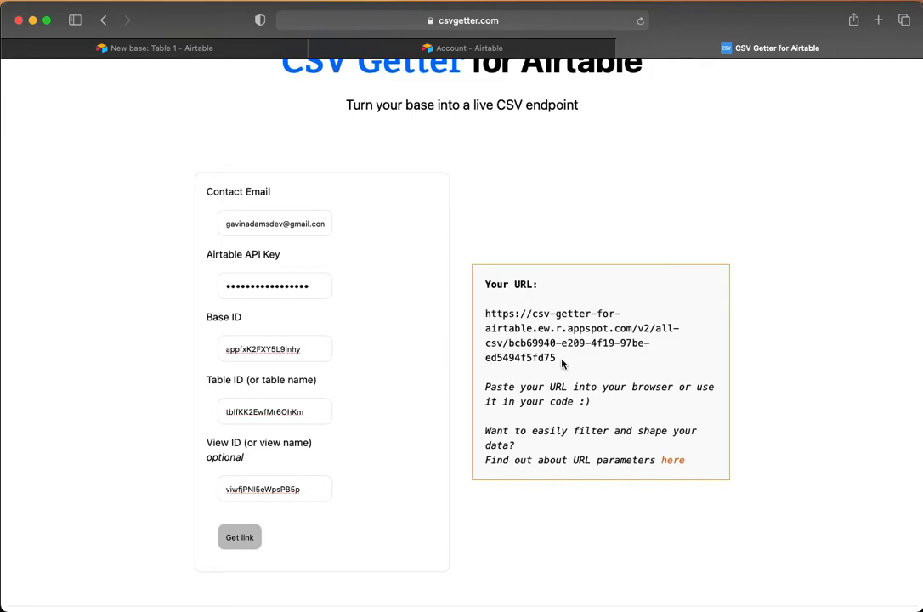
{"action": "left_click_drag", "start_coordinate": [561, 363], "coordinate": [485, 314]}
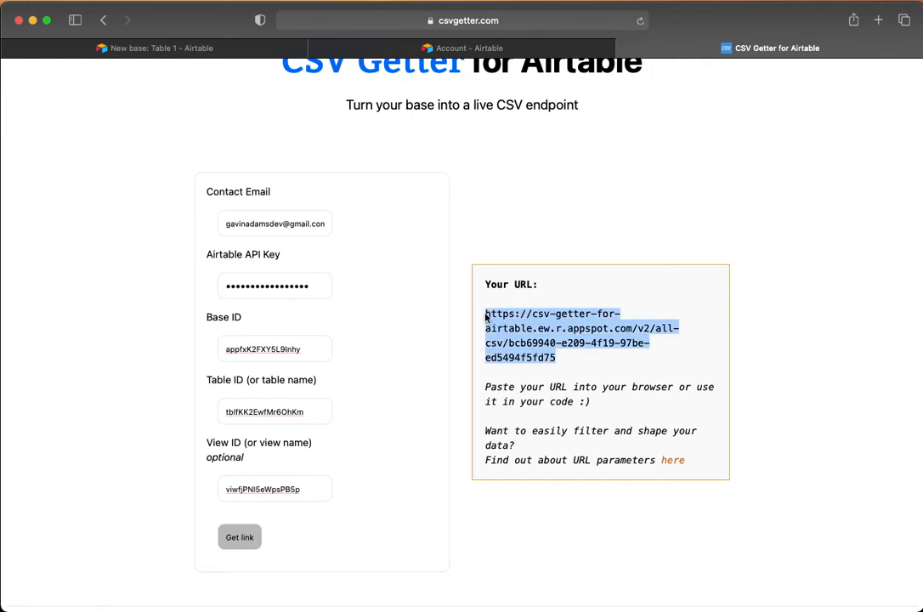
{"action": "left_click", "coordinate": [878, 19]}
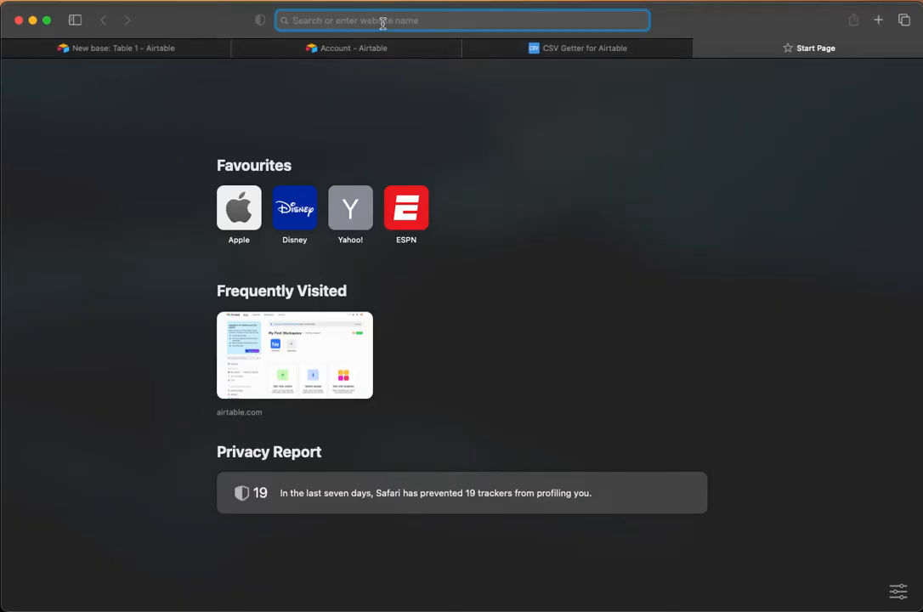
Step: Load the CSV URL and open the download in Numbers, showing Paul 4, Kate 6, Phil 2
{"action": "key", "text": "super+v"}
{"action": "key", "text": "Return"}
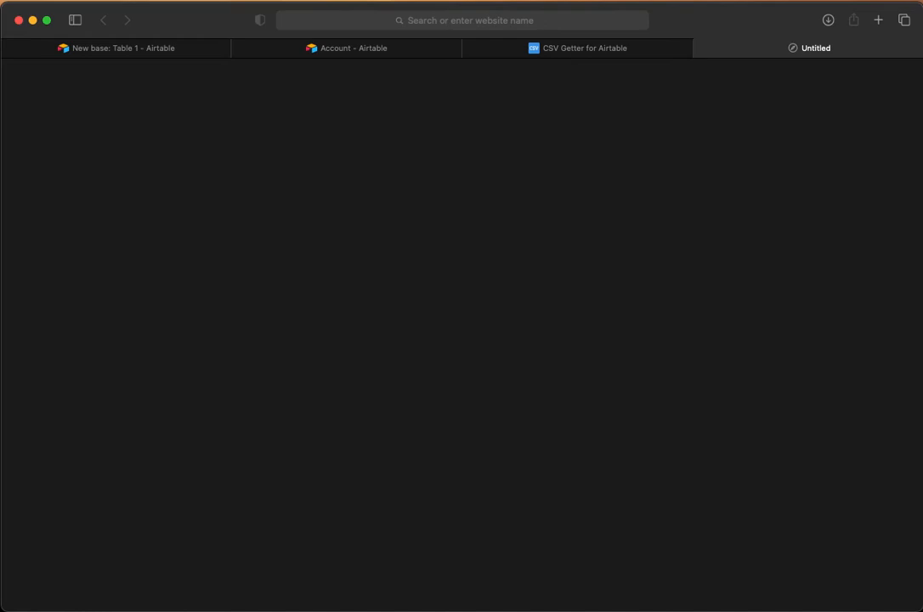
{"action": "key", "text": "super+Tab"}
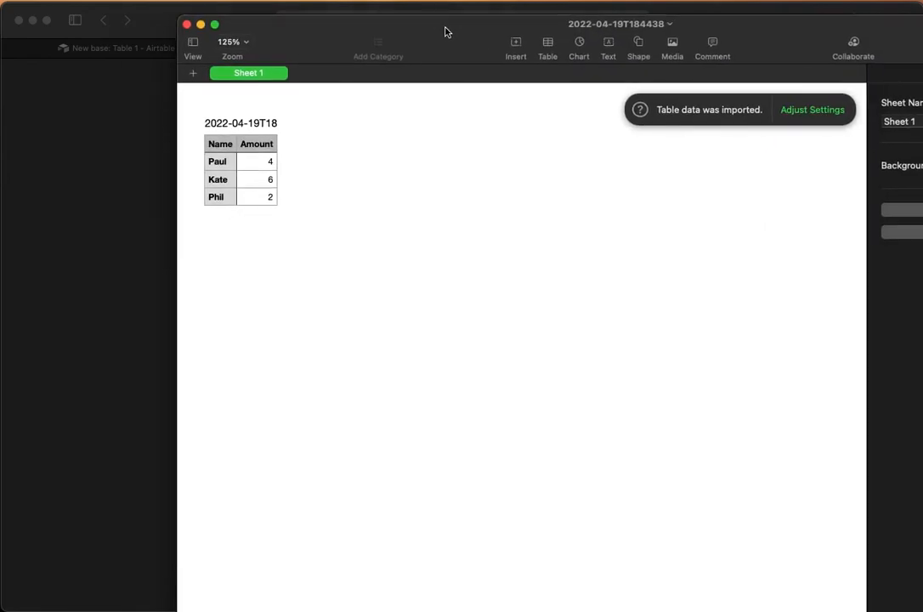
{"action": "left_click_drag", "start_coordinate": [445, 31], "coordinate": [336, 58]}
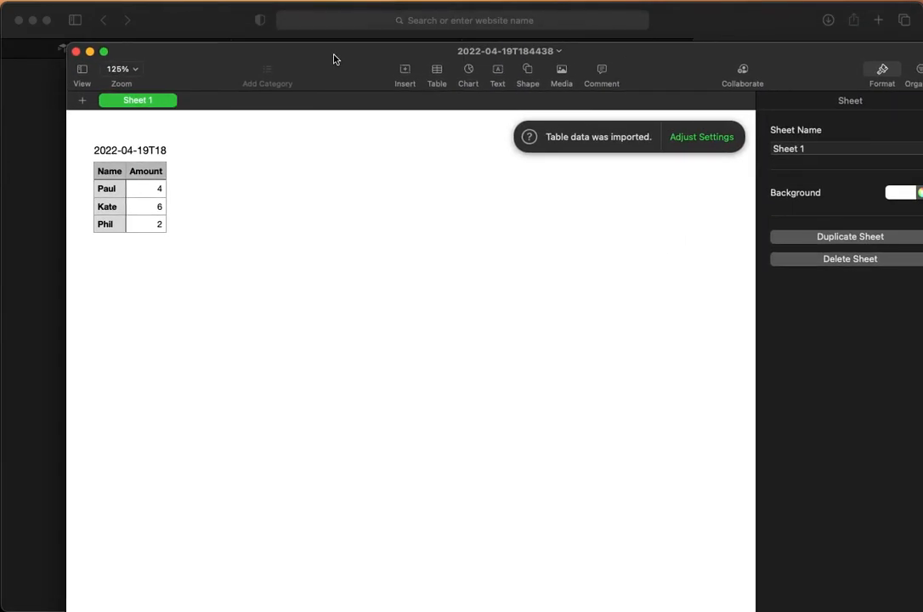
Step: Compare the Numbers import with Airtable's Table 1, which totals $12.00
{"action": "left_click", "coordinate": [41, 135]}
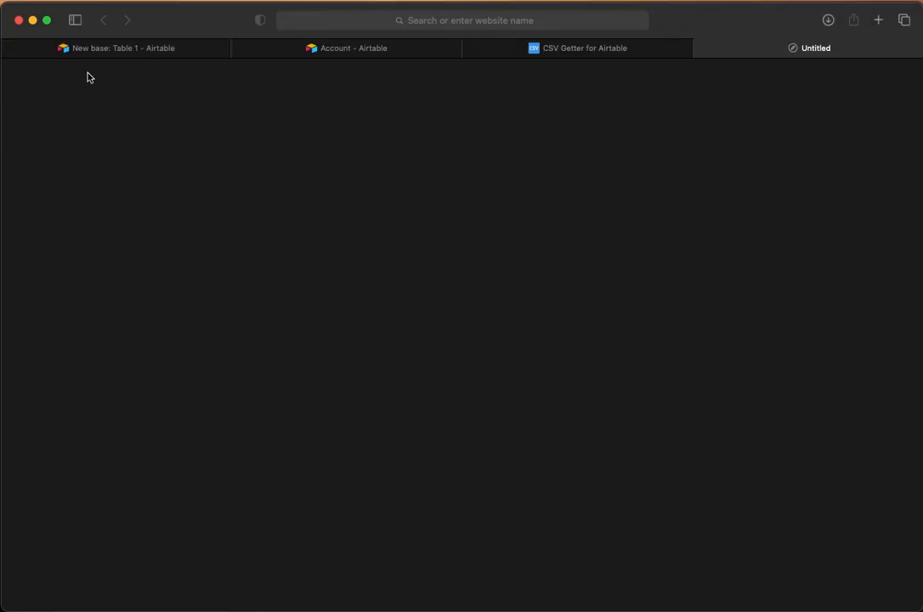
{"action": "left_click", "coordinate": [94, 52]}
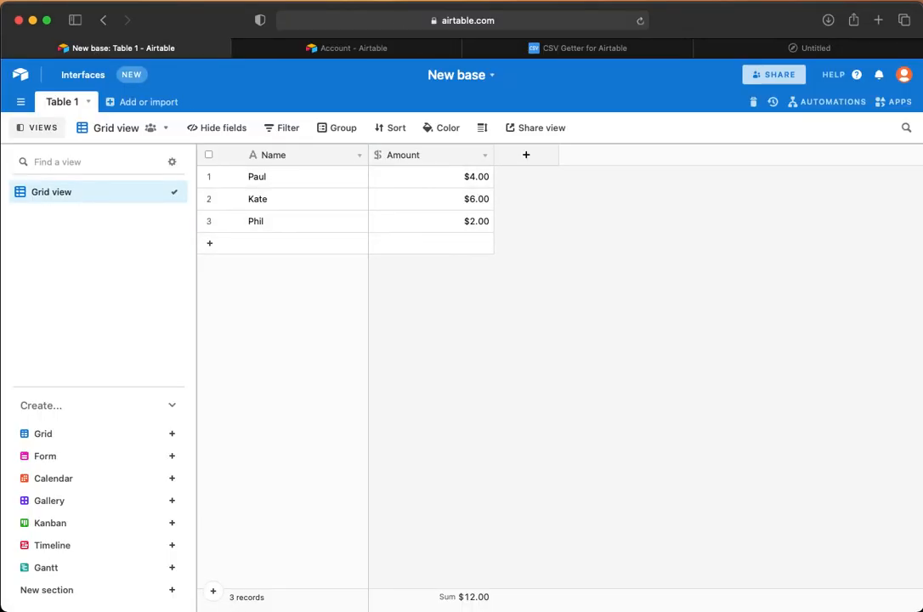
{"action": "left_click", "coordinate": [234, 611]}
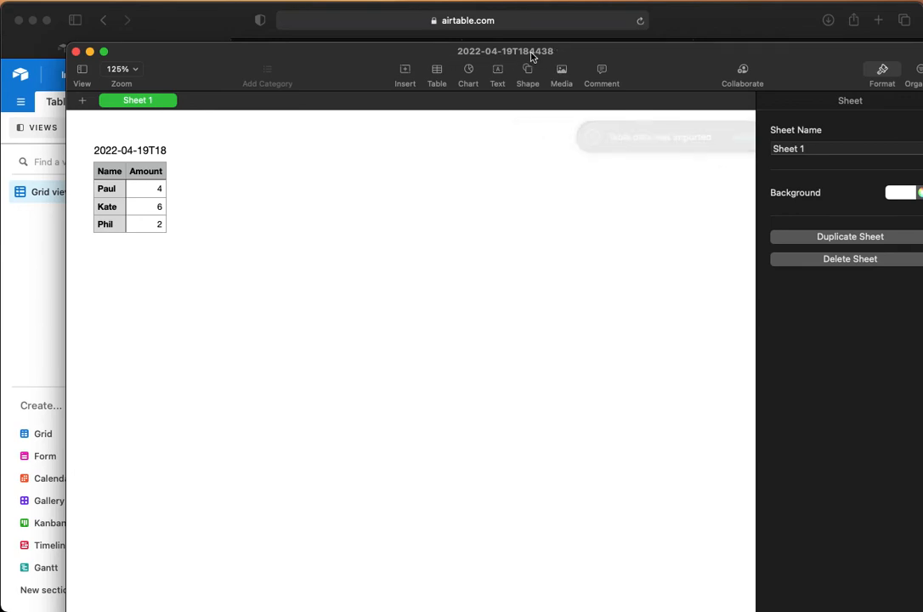
Step: Add a record Kevin with Amount 10, raising the Amount sum to $22.00
{"action": "left_click", "coordinate": [46, 272]}
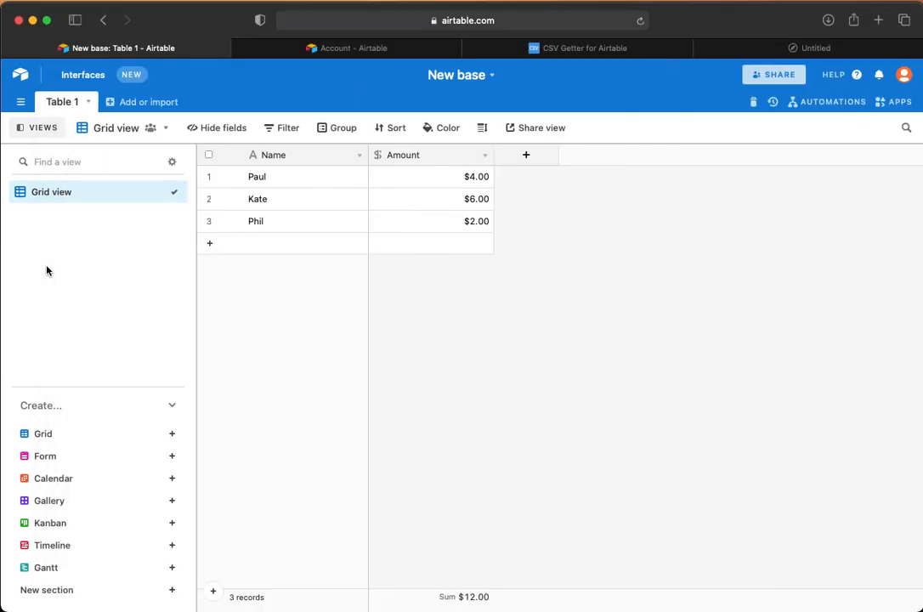
{"action": "left_click", "coordinate": [245, 243]}
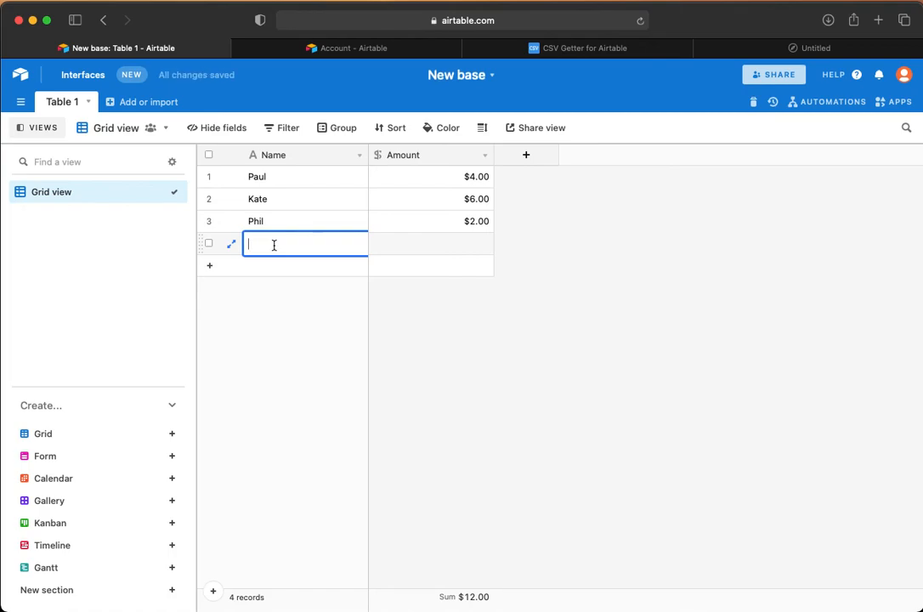
{"action": "type", "text": "Kevin"}
{"action": "left_click", "coordinate": [474, 250]}
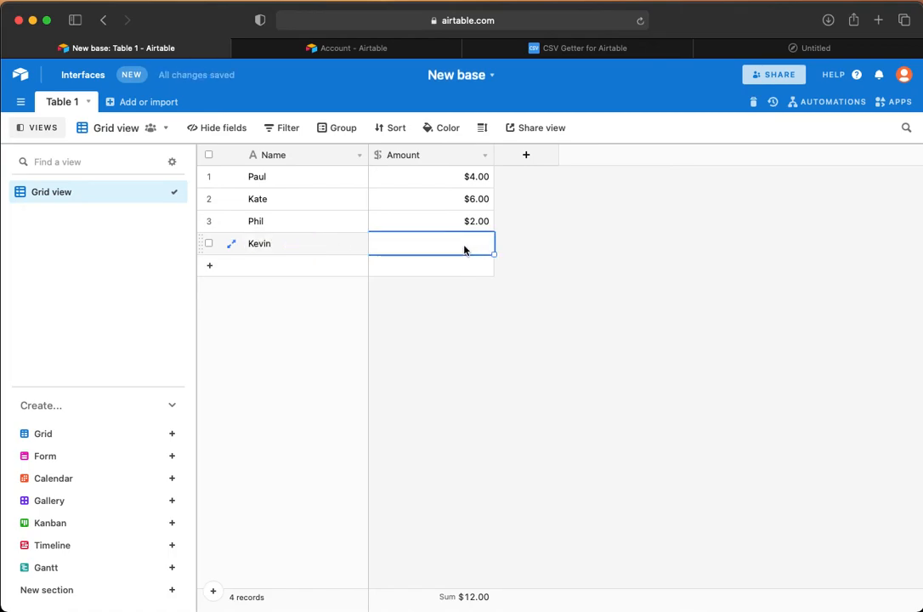
{"action": "type", "text": "10"}
{"action": "left_click", "coordinate": [573, 265]}
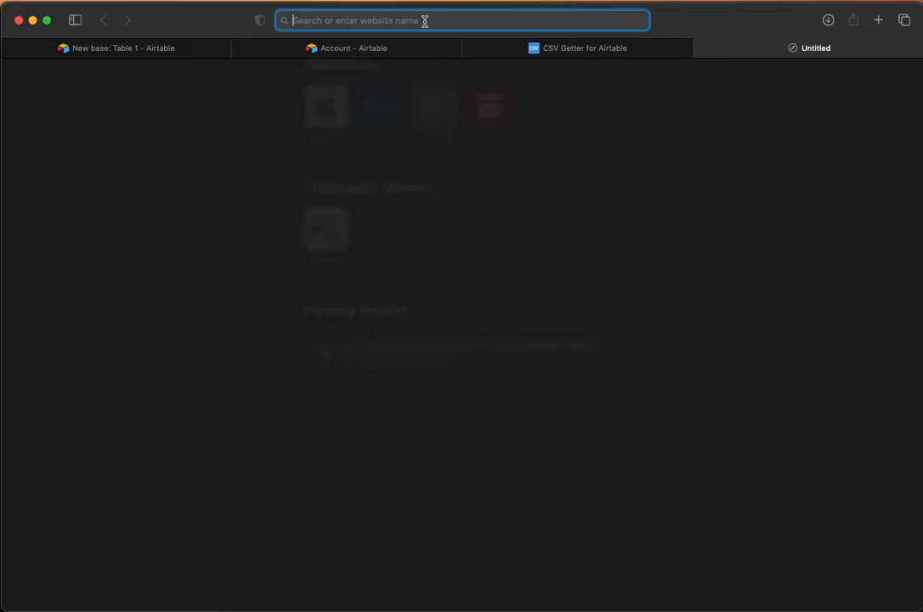
Step: Paste the CSV URL into the Untitled tab and load it to download a fresh copy
{"action": "key", "text": "super+v"}
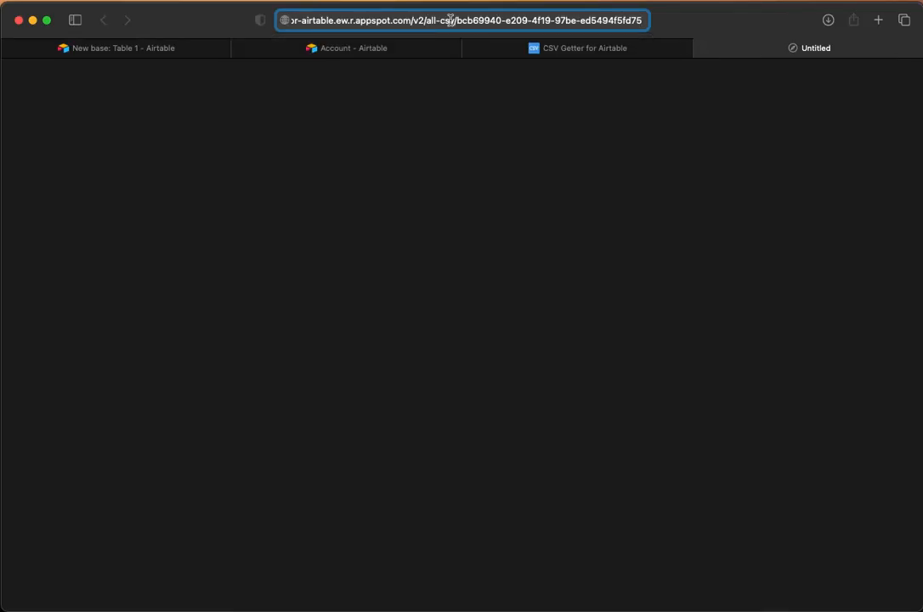
{"action": "key", "text": "Return"}
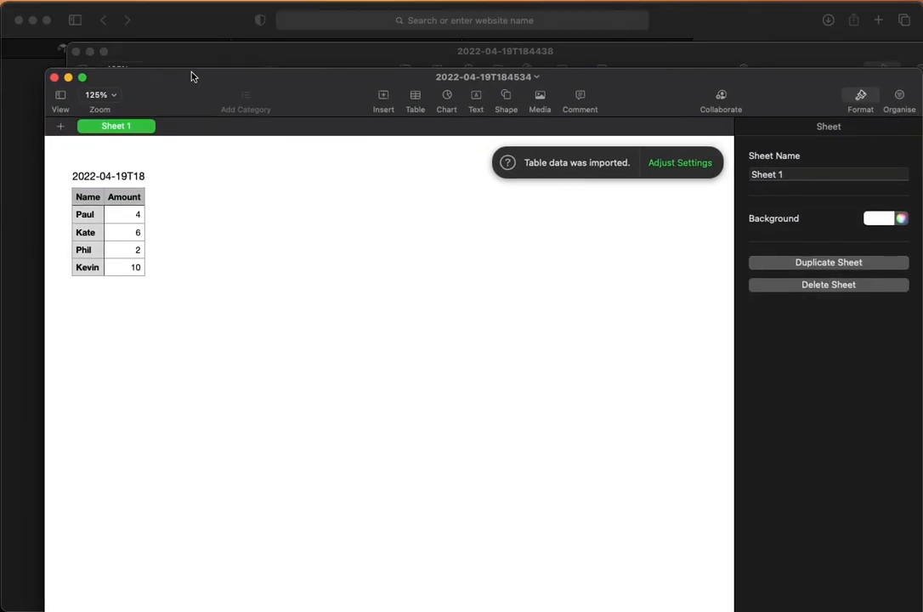
Step: Check that Numbers copy 2022-04-19T184534 includes Kevin at 10, then return to CSV Getter
{"action": "left_click_drag", "start_coordinate": [191, 77], "coordinate": [188, 74]}
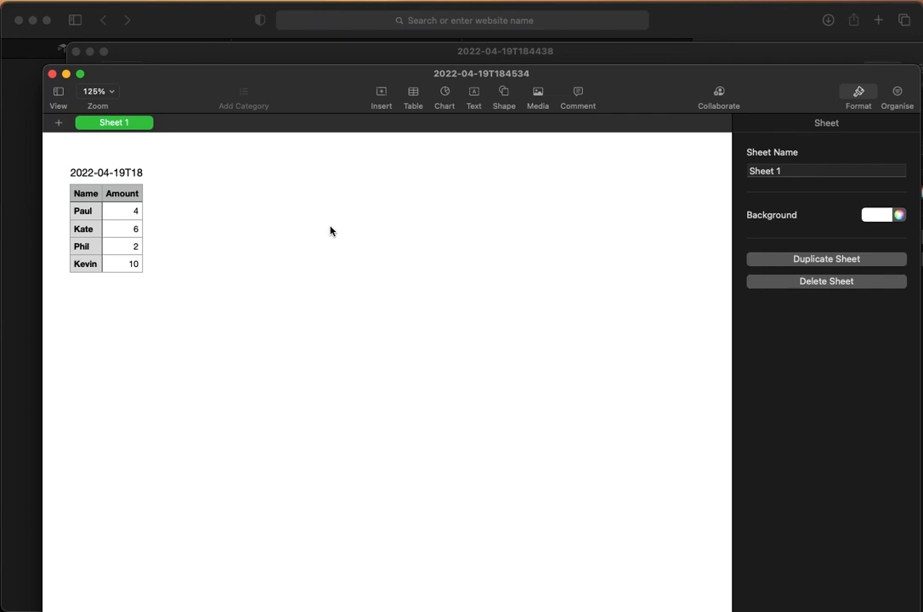
{"action": "left_click", "coordinate": [210, 16]}
{"action": "left_click", "coordinate": [544, 47]}
{"action": "scroll", "coordinate": [520, 427], "scroll_direction": "down", "scroll_amount": 1}
{"action": "scroll", "coordinate": [520, 427], "scroll_direction": "down", "scroll_amount": 1}
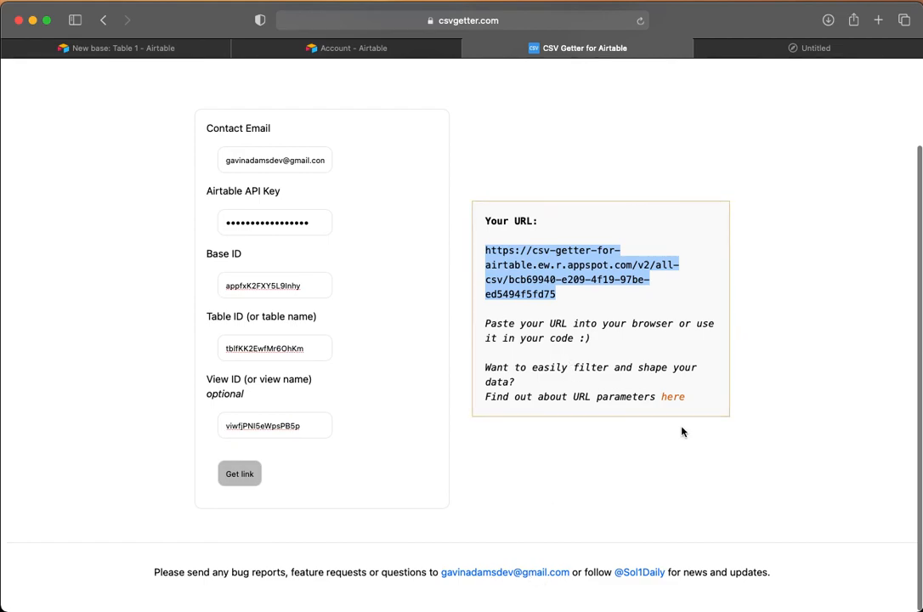